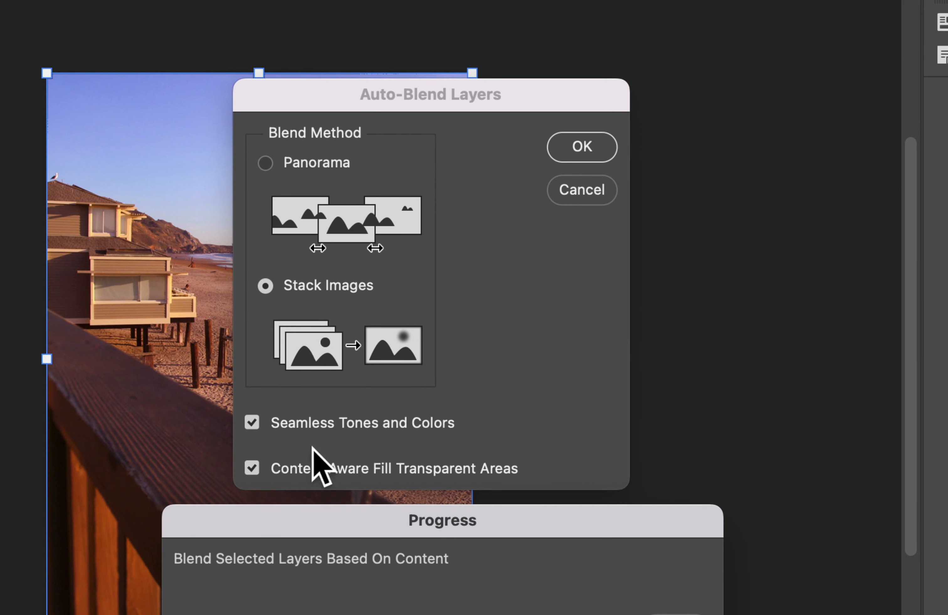
# - Auto-blend the Beach and Glass layers as stacked images with seamless tones and colors, without content-aware filling of transparent areas
pyautogui.click(251, 468)
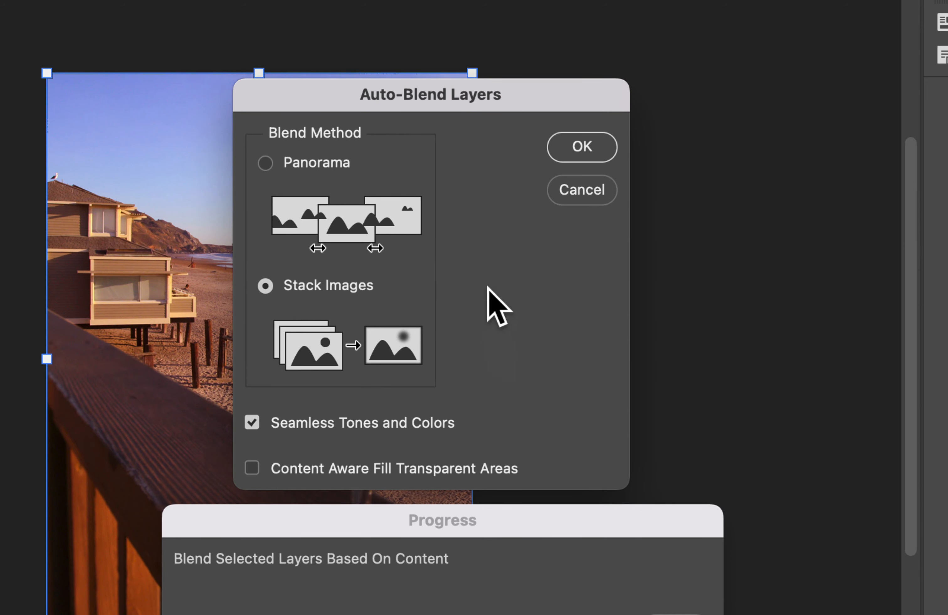
pyautogui.click(576, 159)
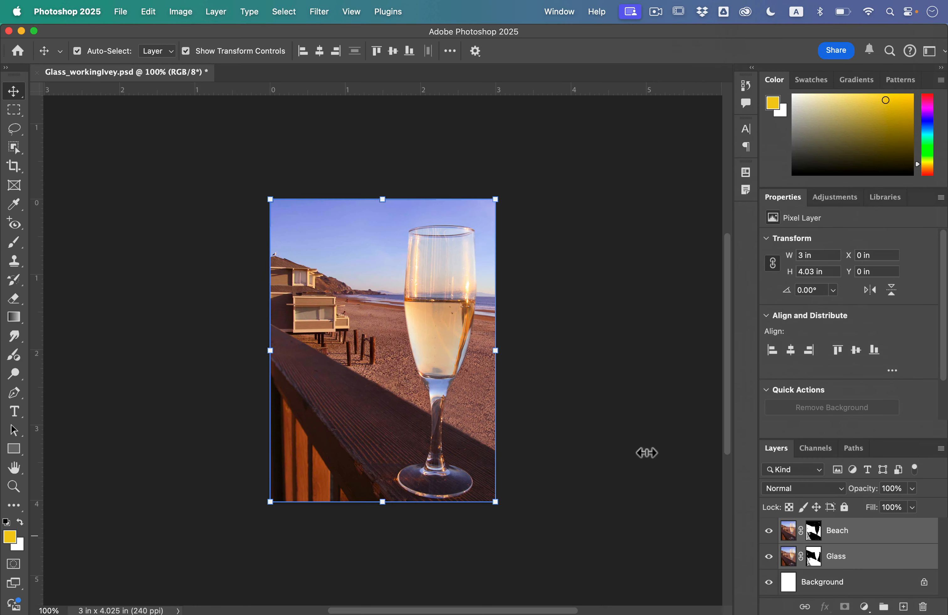
pyautogui.press('super')
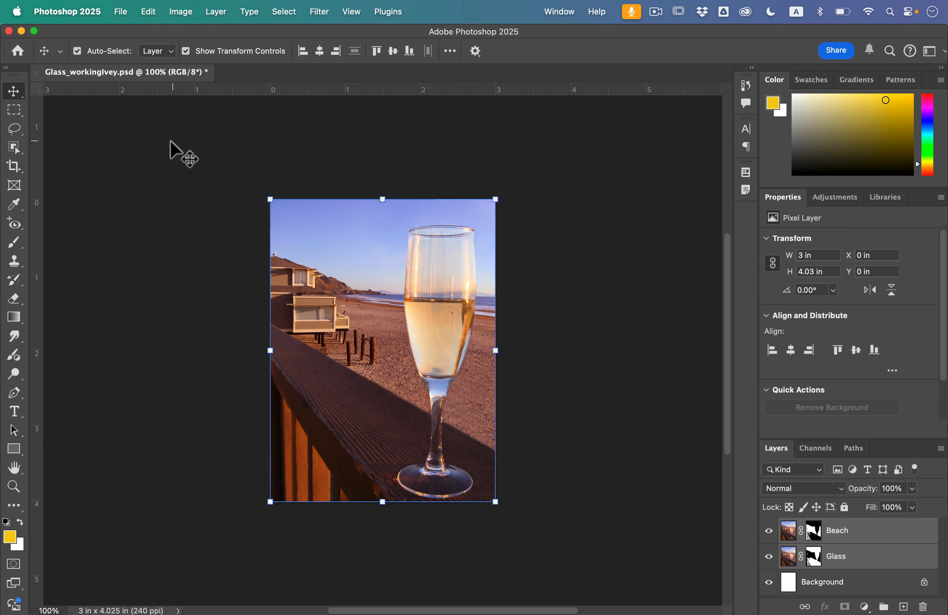
# - Save the blended glass document and close it
pyautogui.click(120, 11)
pyautogui.click(163, 141)
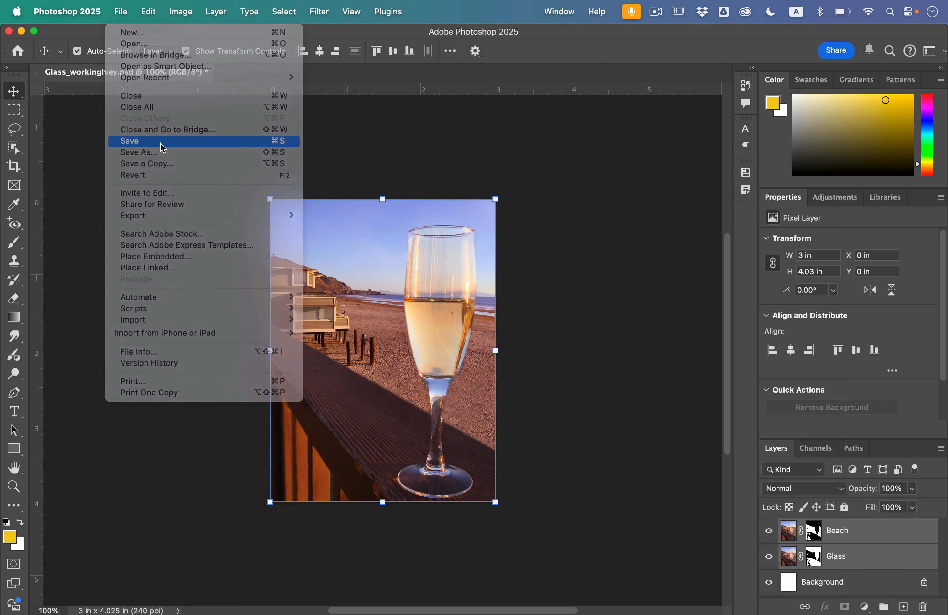
pyautogui.click(37, 72)
# - Switch to the Lesson05 folder in Finder, preview Bridge_Start.psd, and open it in Photoshop
pyautogui.hotkey('ctrl', 'Up')
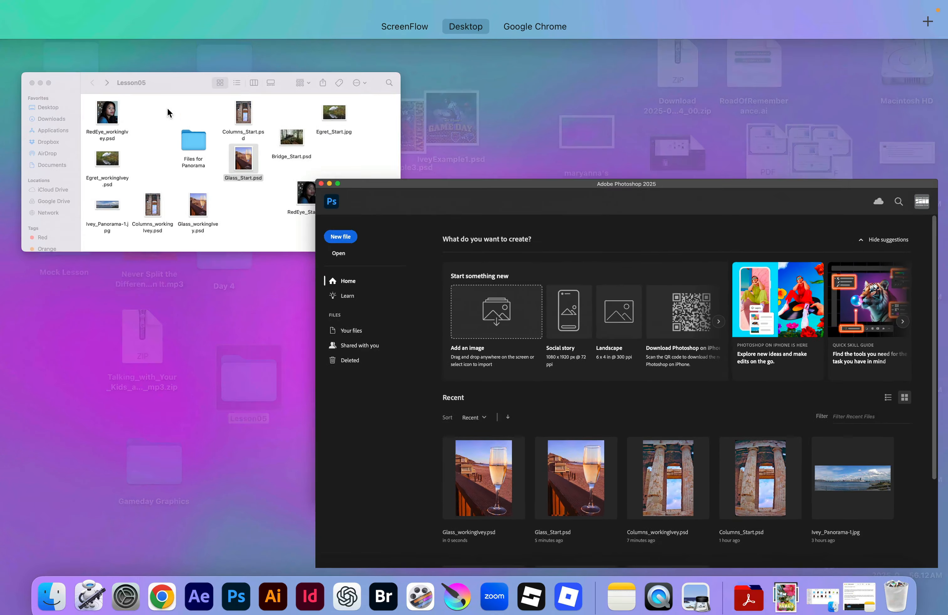
pyautogui.click(168, 113)
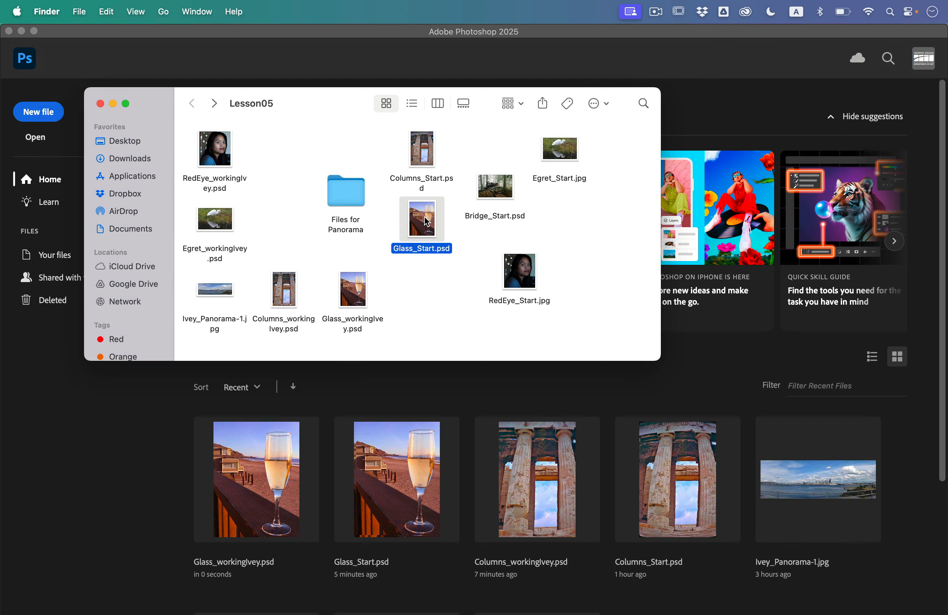
pyautogui.click(545, 256)
pyautogui.click(507, 191)
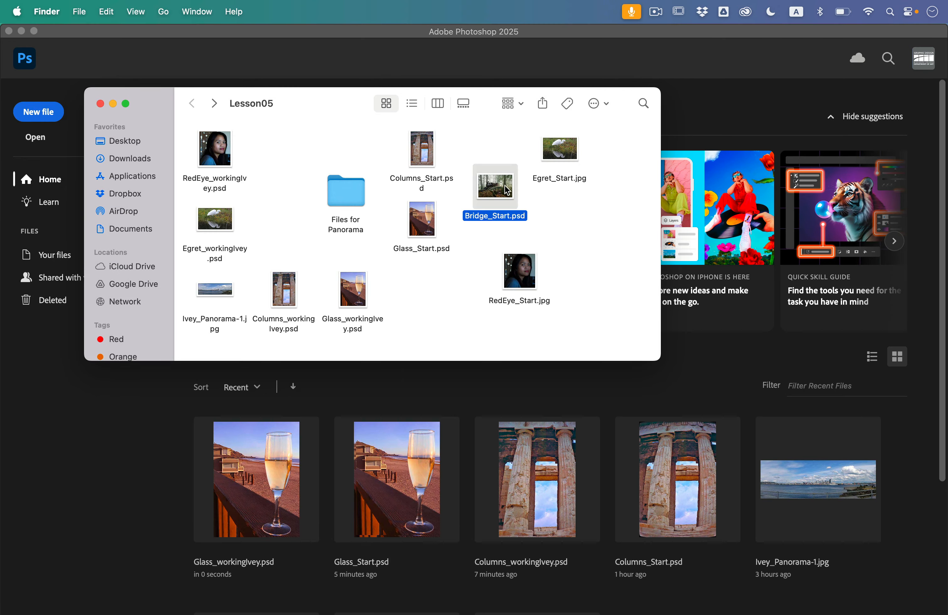
pyautogui.press('space')
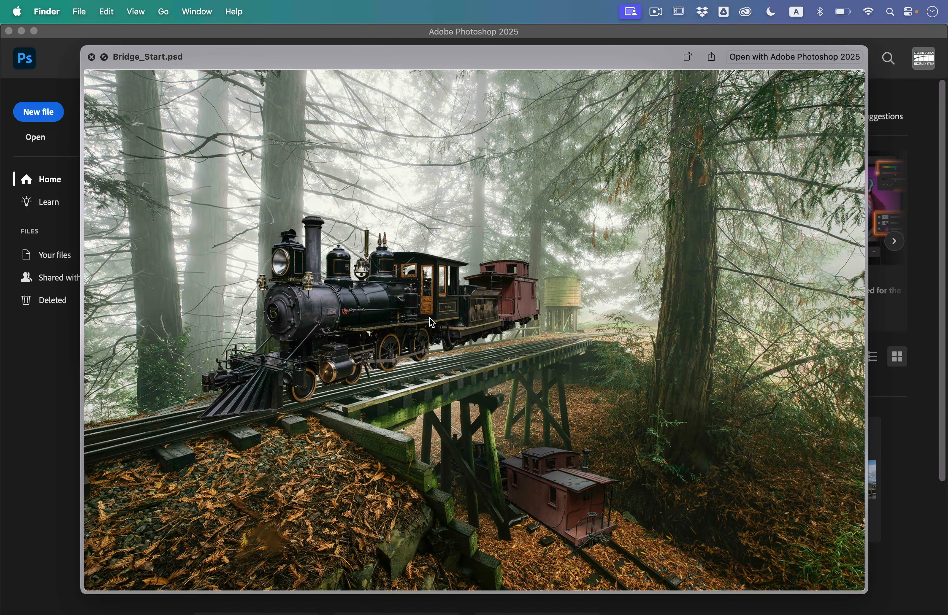
pyautogui.press('space')
pyautogui.click(467, 293)
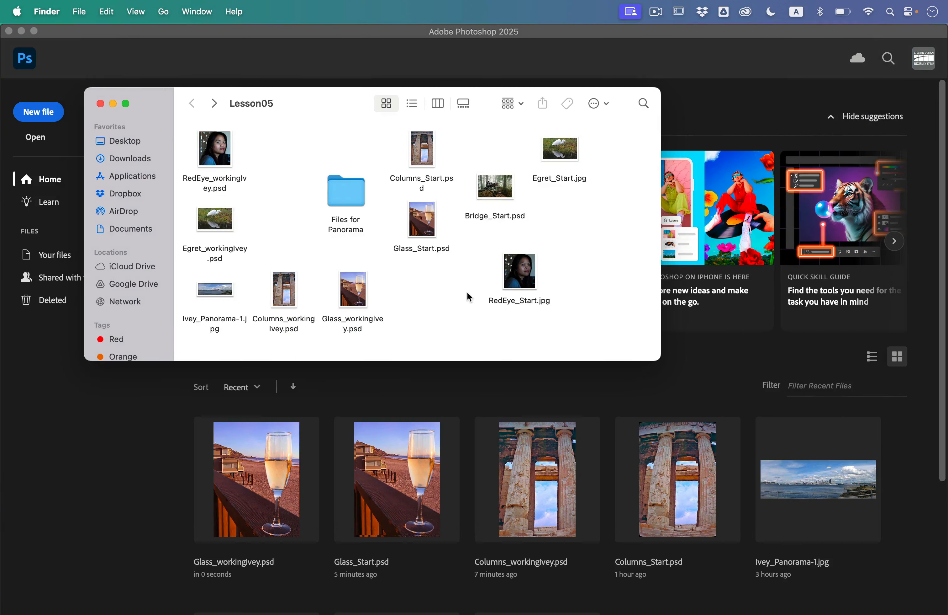
pyautogui.doubleClick(514, 199)
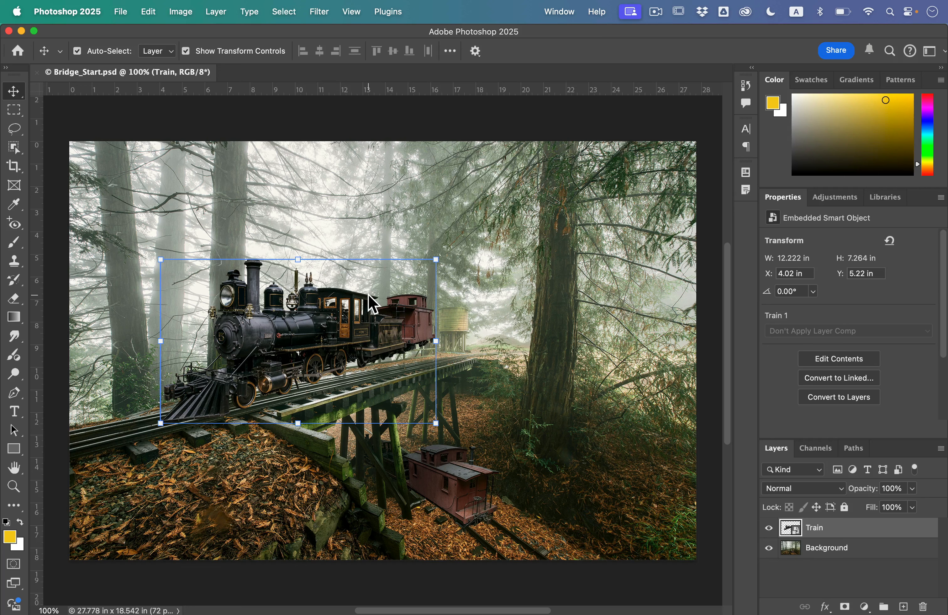
# - Save the bridge document in Lesson05 as a Photoshop file named "Bridge_working" followed by the author's surname
pyautogui.click(105, 6)
pyautogui.moveTo(120, 11)
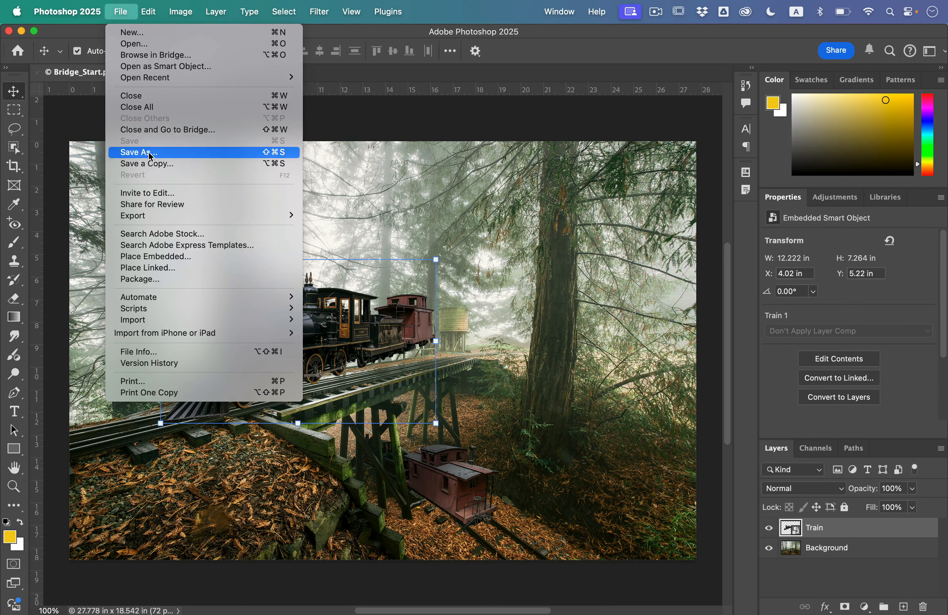
pyautogui.click(215, 153)
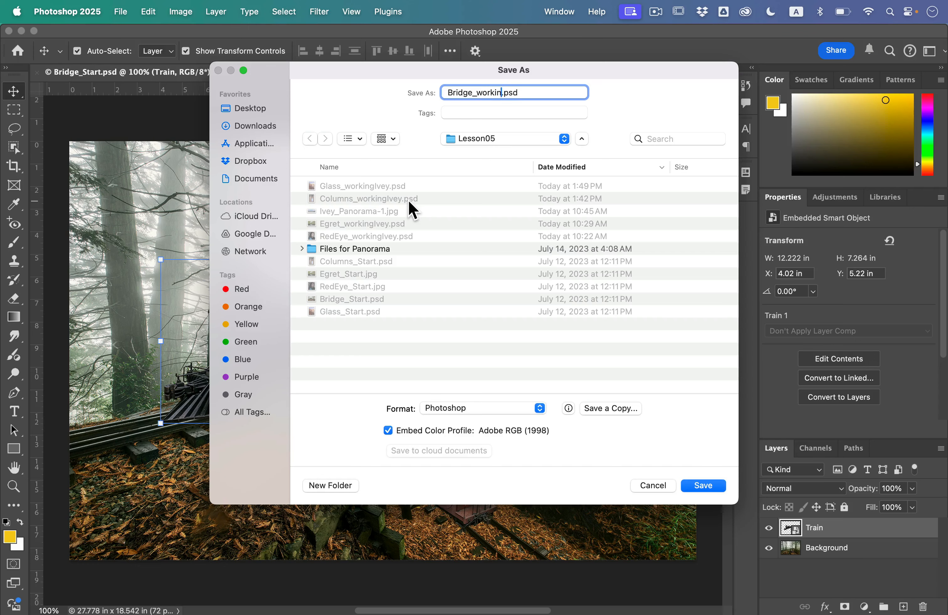
pyautogui.click(703, 486)
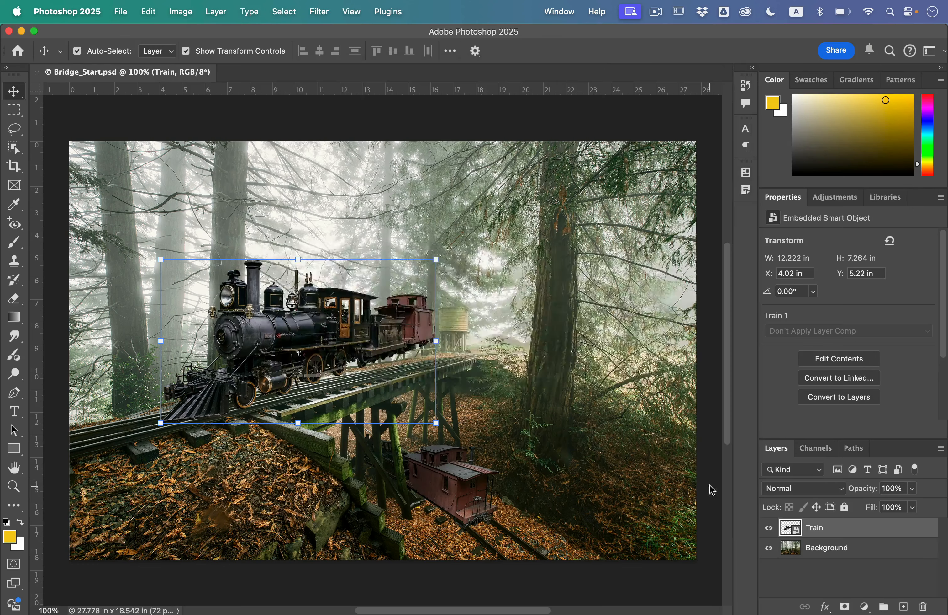
pyautogui.click(648, 279)
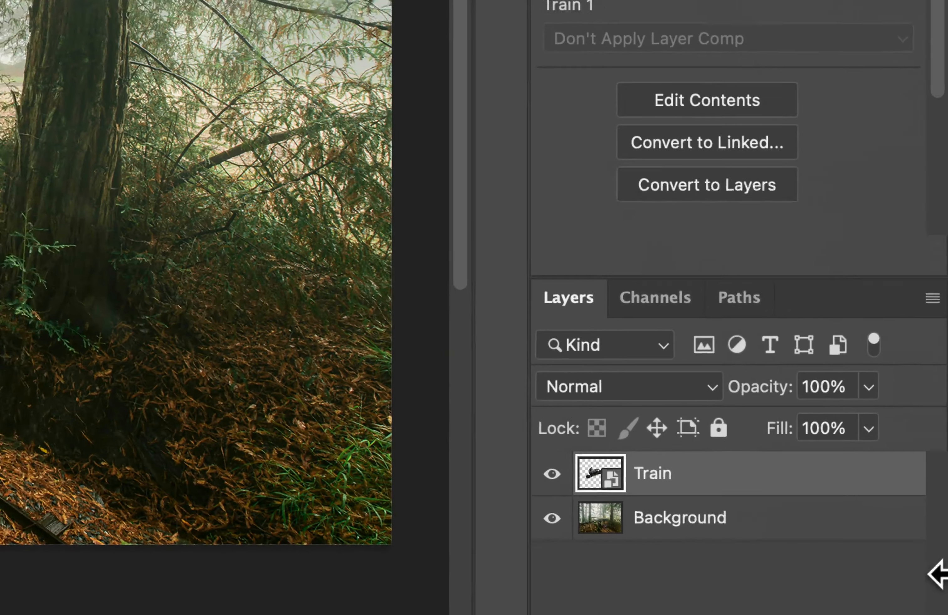
# - Examine how the Train and Background layers are stacked, keeping the Train layer active
pyautogui.click(827, 547)
pyautogui.click(669, 470)
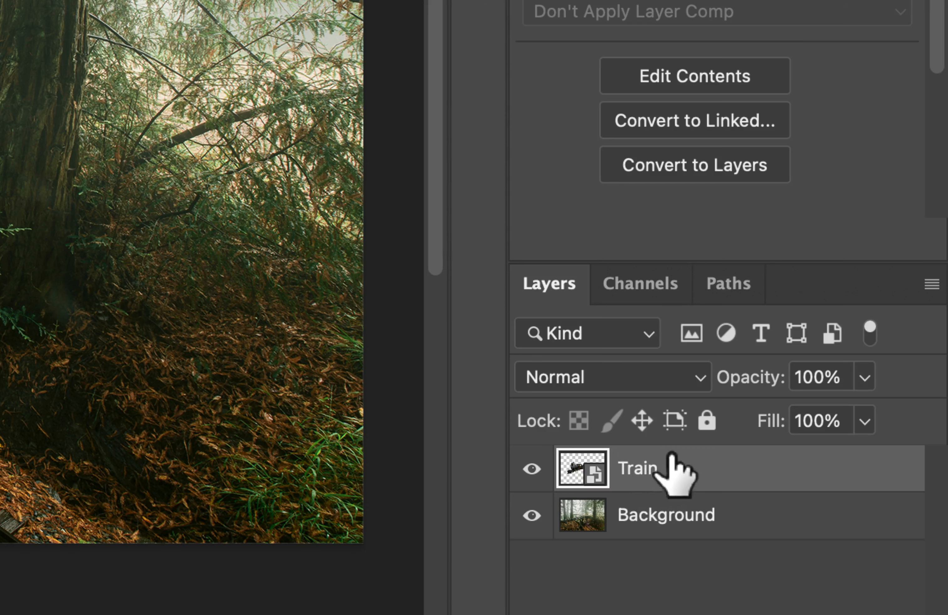
pyautogui.click(698, 517)
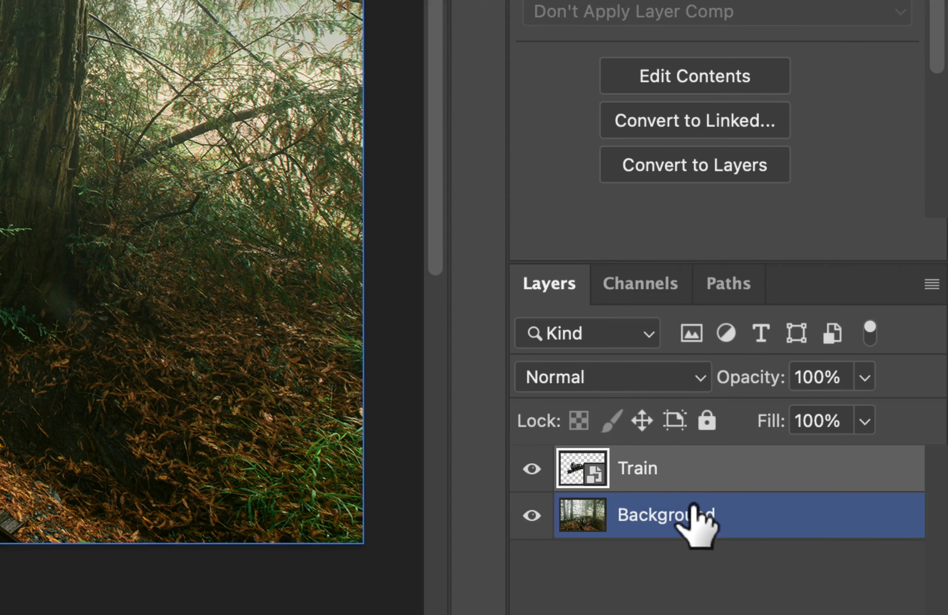
pyautogui.click(698, 486)
pyautogui.click(695, 504)
pyautogui.click(688, 467)
pyautogui.click(716, 513)
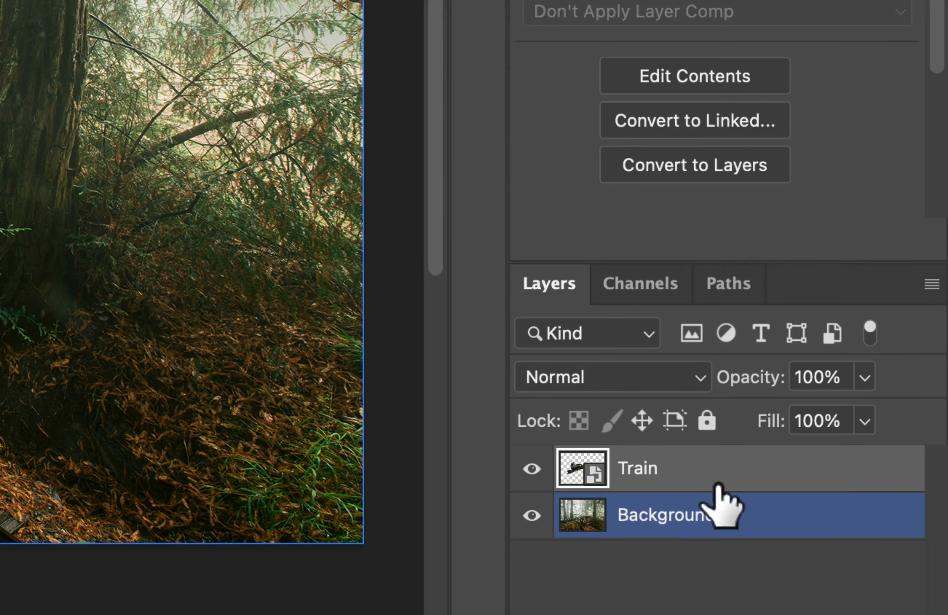
pyautogui.click(698, 467)
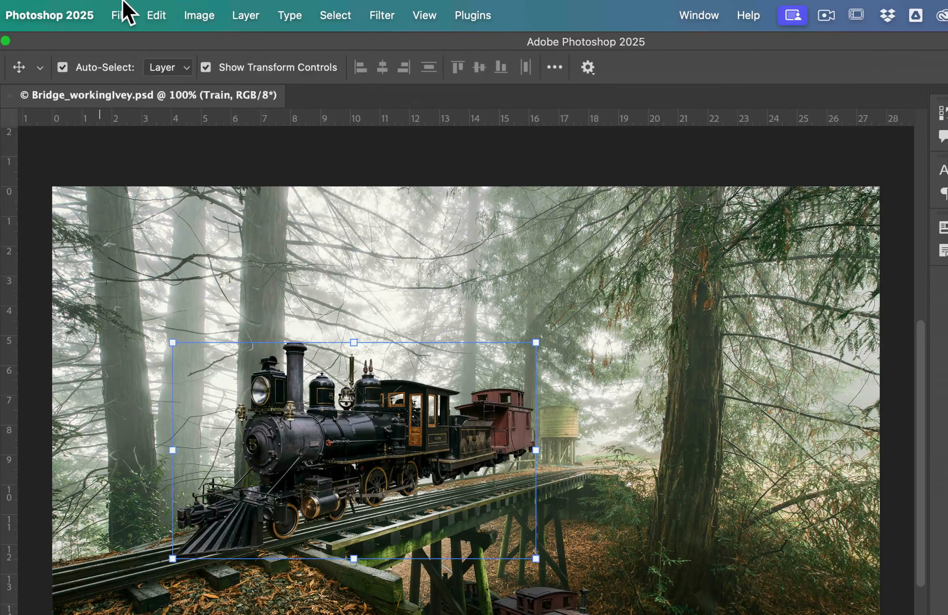
# - Start Perspective Warp on the Train layer and draw a plane over the train's side, from the smokestack to the rear of the red caboose
pyautogui.click(150, 12)
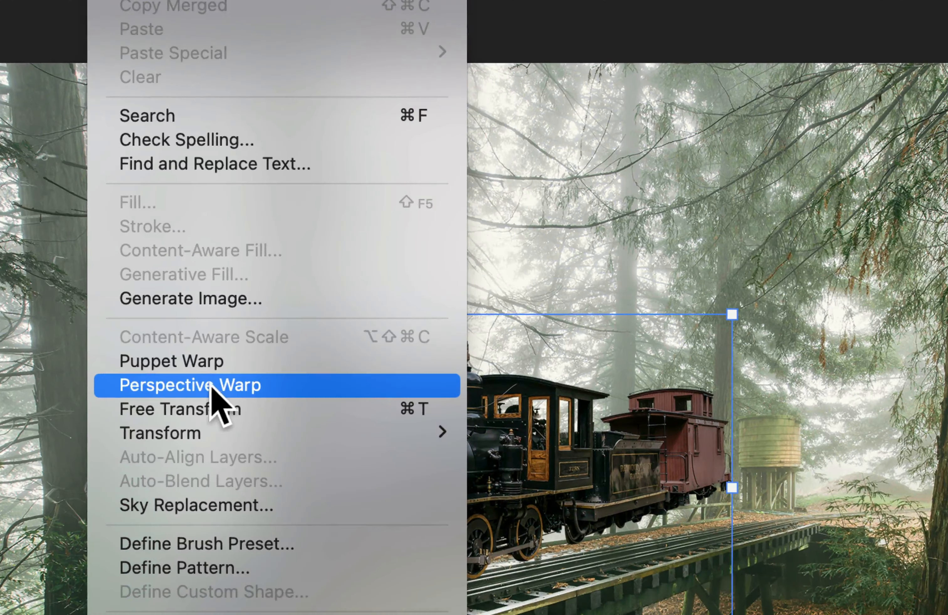
pyautogui.click(243, 387)
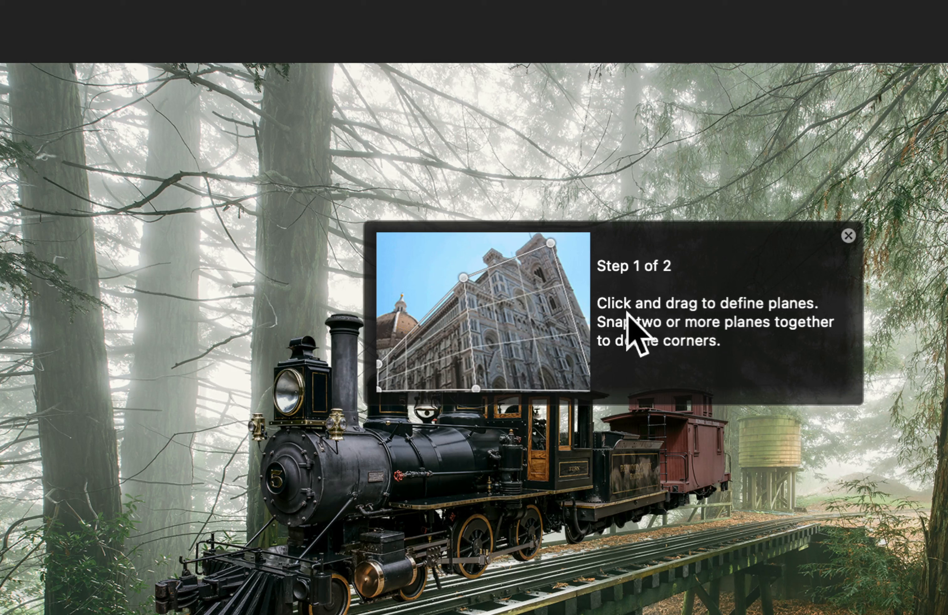
pyautogui.click(849, 236)
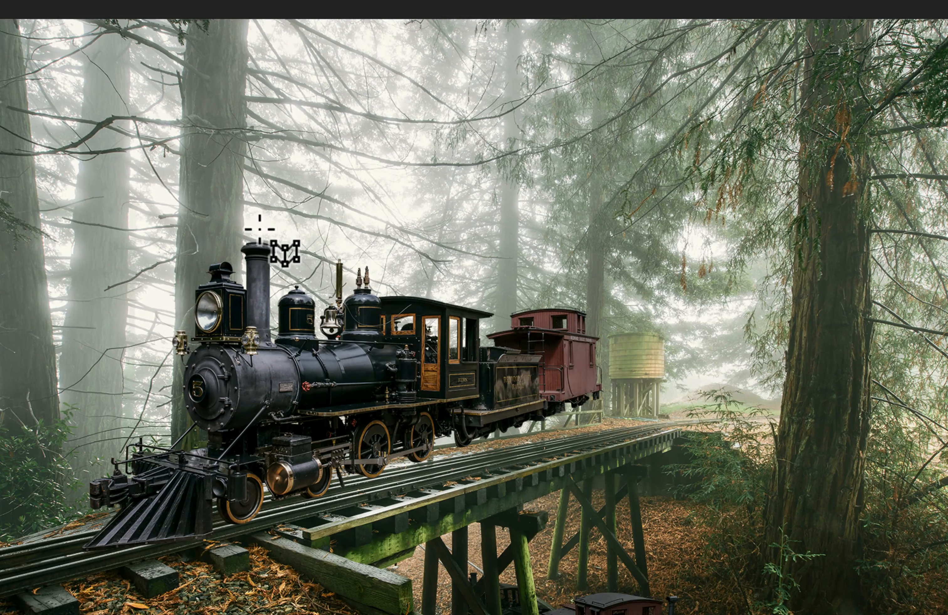
pyautogui.moveTo(260, 230); pyautogui.dragTo(598, 408)
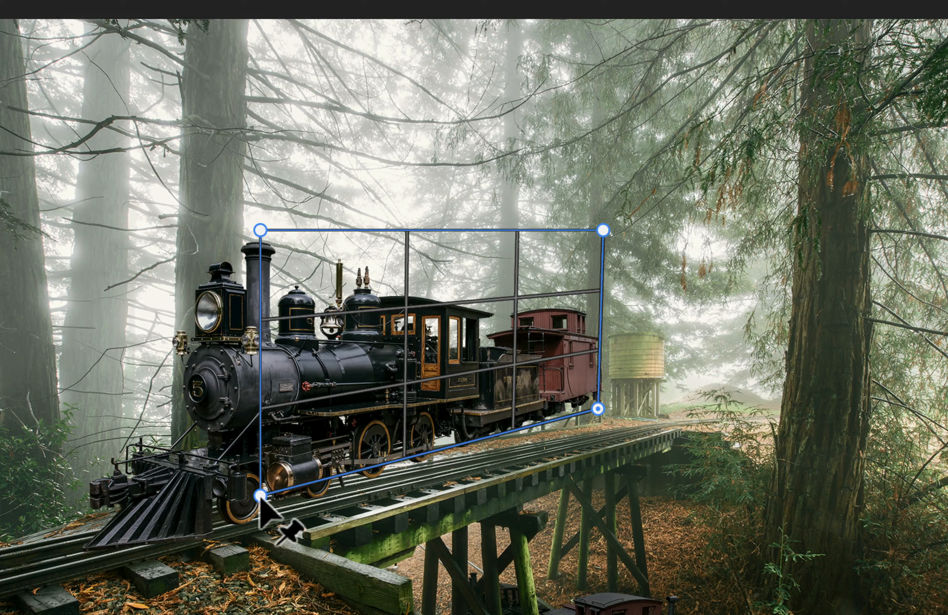
# - Fit the side plane's corners to the base of the front wheel and to the roof and wheels at the caboose's rear
pyautogui.moveTo(260, 495); pyautogui.dragTo(256, 519)
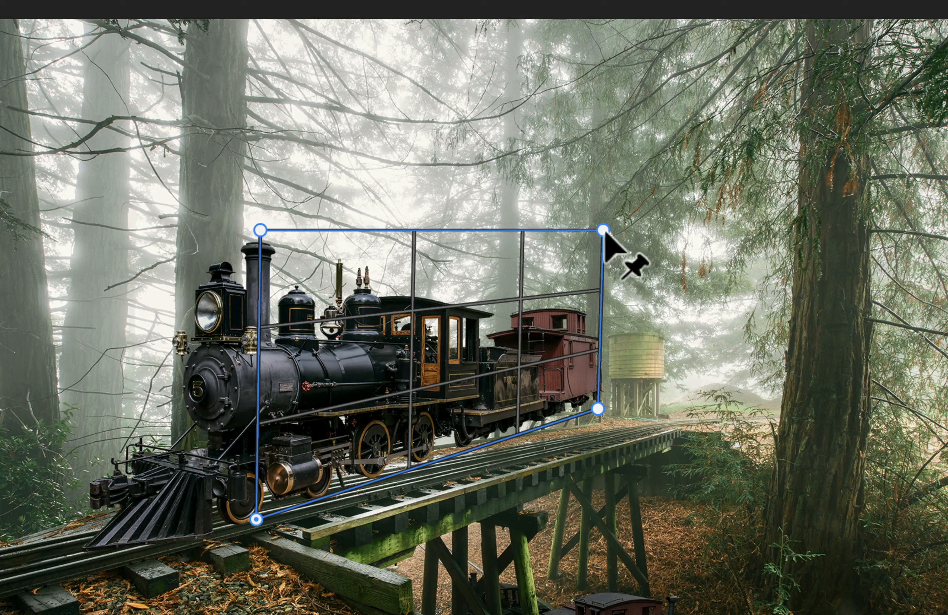
pyautogui.moveTo(603, 230); pyautogui.dragTo(595, 314)
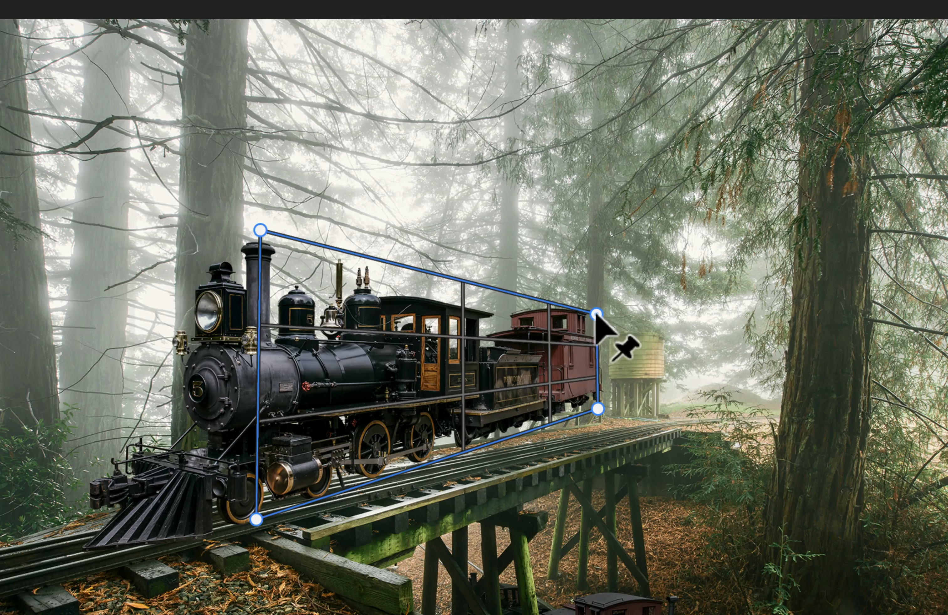
pyautogui.moveTo(604, 411); pyautogui.dragTo(610, 415)
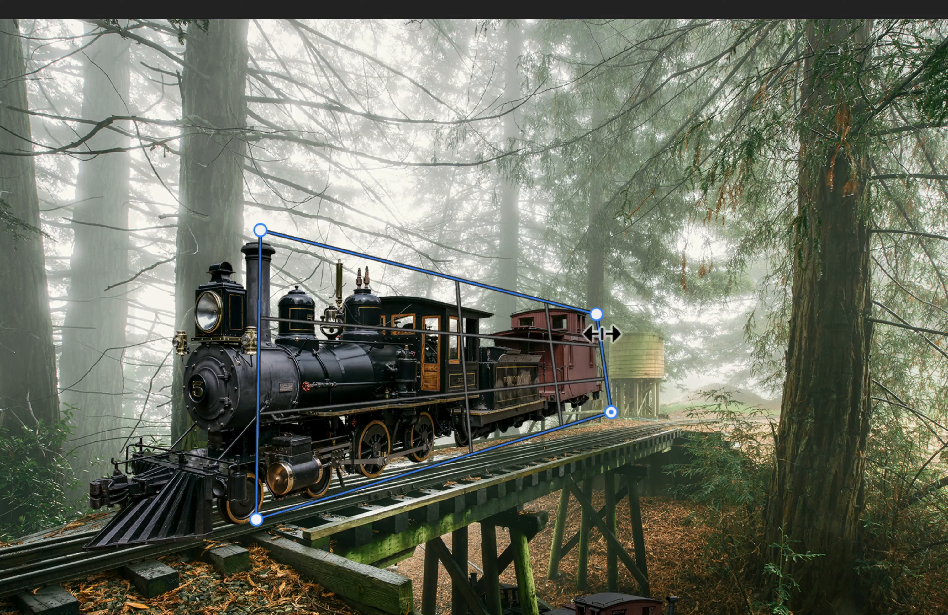
pyautogui.moveTo(597, 315); pyautogui.dragTo(612, 317)
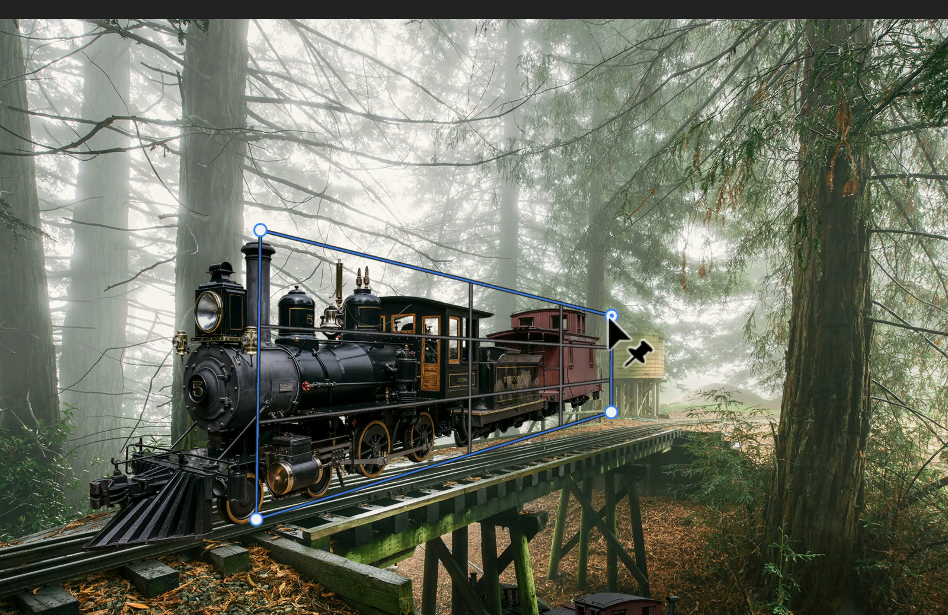
pyautogui.moveTo(612, 315); pyautogui.dragTo(607, 314)
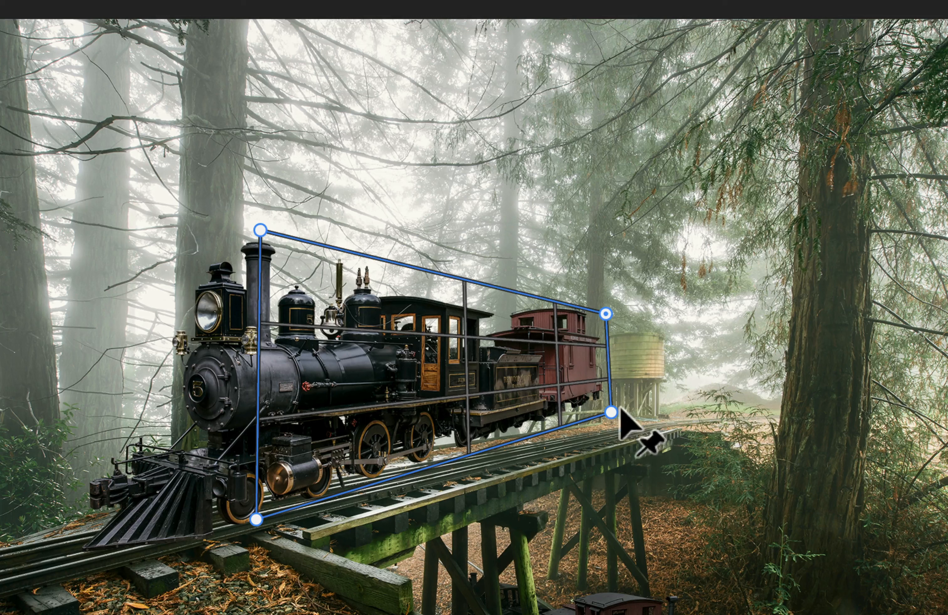
pyautogui.moveTo(612, 412); pyautogui.dragTo(611, 410)
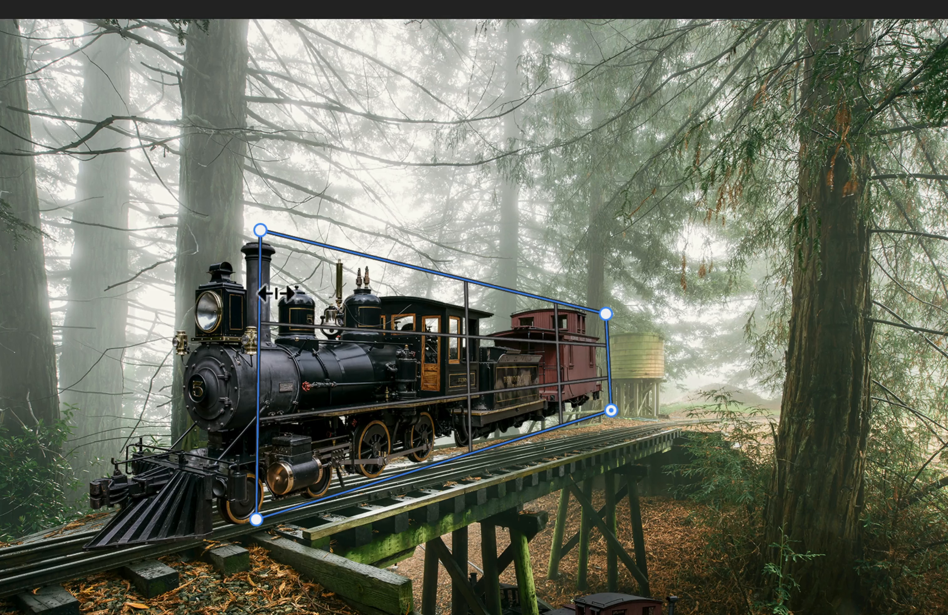
# - Draw a second plane over the locomotive's front, joined to the side plane at the smokestack, and angle its outer corners to match the front
pyautogui.moveTo(82, 233); pyautogui.dragTo(256, 519)
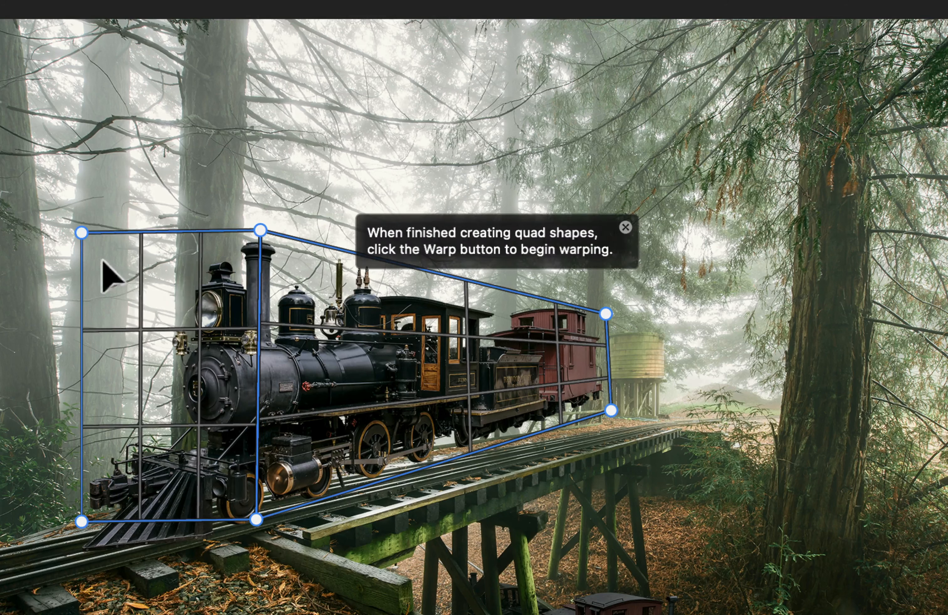
pyautogui.moveTo(82, 231); pyautogui.dragTo(120, 242)
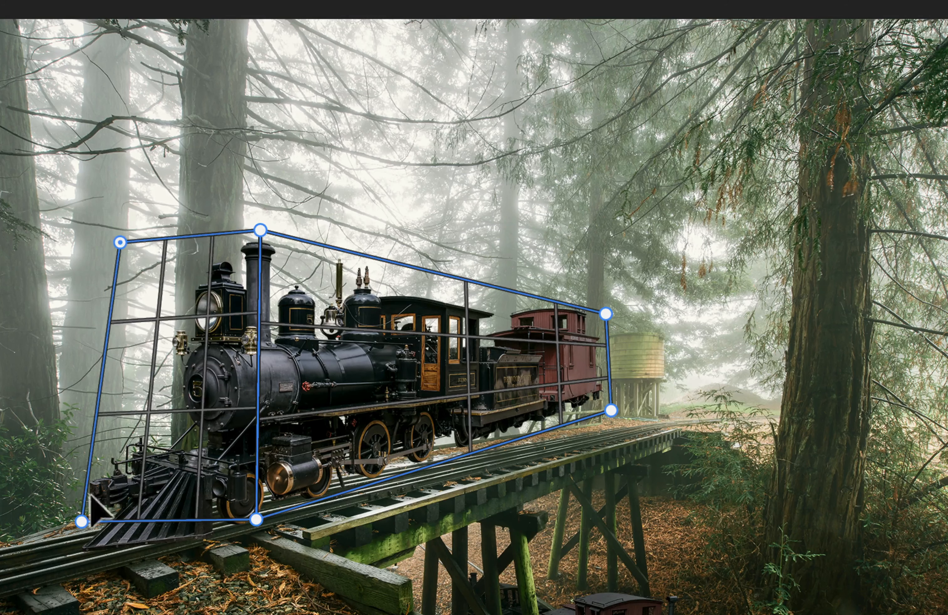
pyautogui.moveTo(82, 521); pyautogui.dragTo(116, 483)
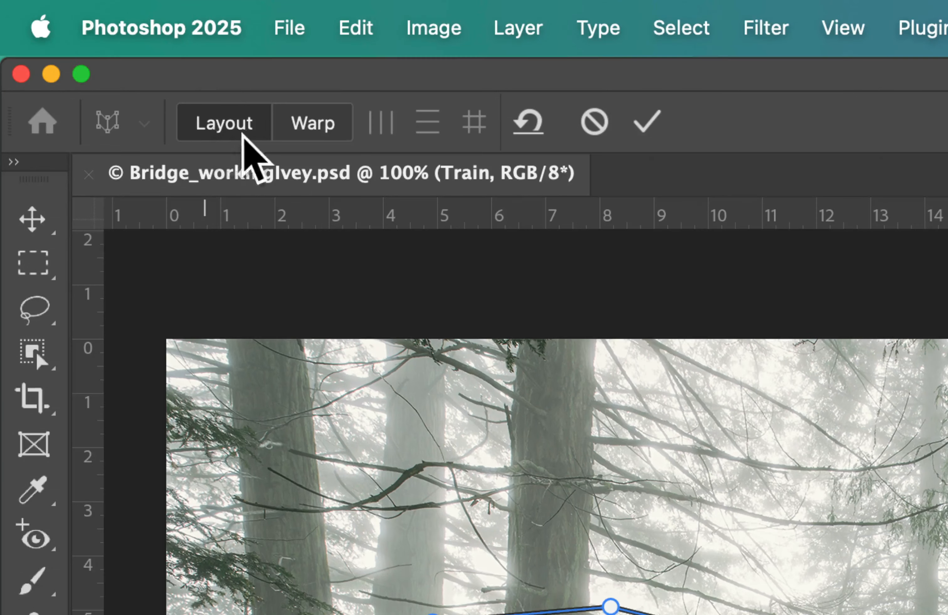
# - Switch Perspective Warp to Warp mode and move the caboose's rear pins down and outward so the train's wheels sit on the trestle tracks
pyautogui.click(309, 130)
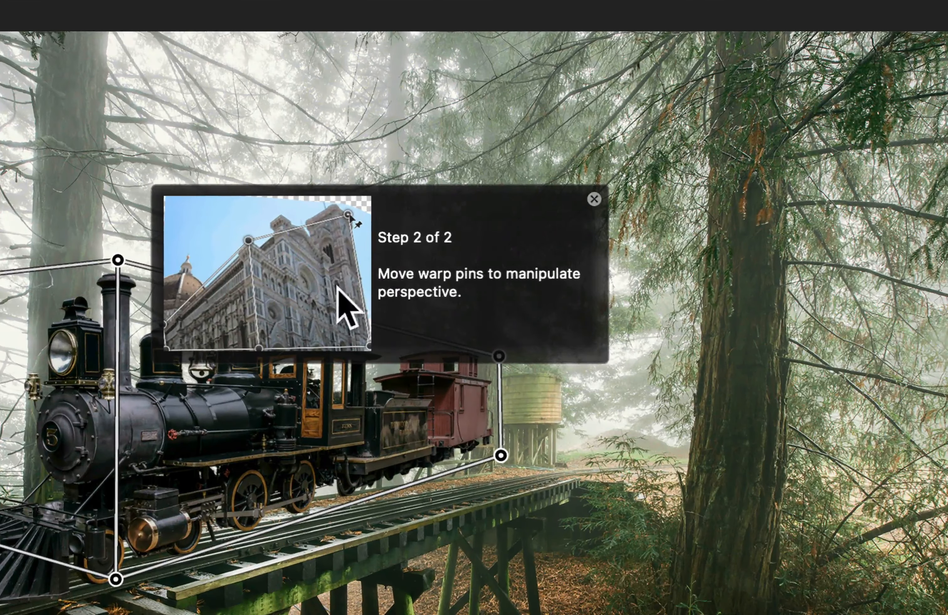
pyautogui.click(594, 199)
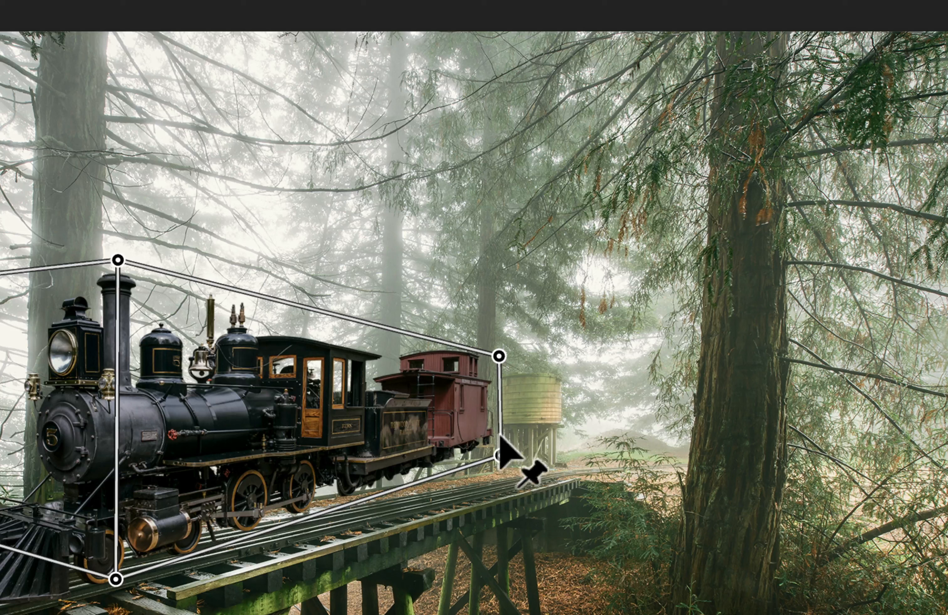
pyautogui.moveTo(501, 455); pyautogui.dragTo(513, 493)
pyautogui.moveTo(502, 361); pyautogui.dragTo(520, 387)
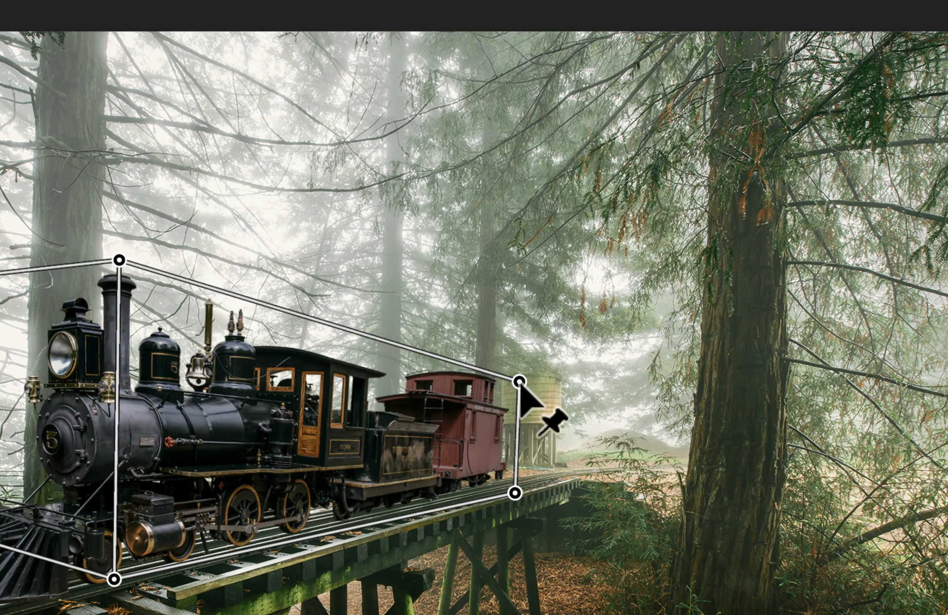
pyautogui.moveTo(514, 493); pyautogui.dragTo(522, 500)
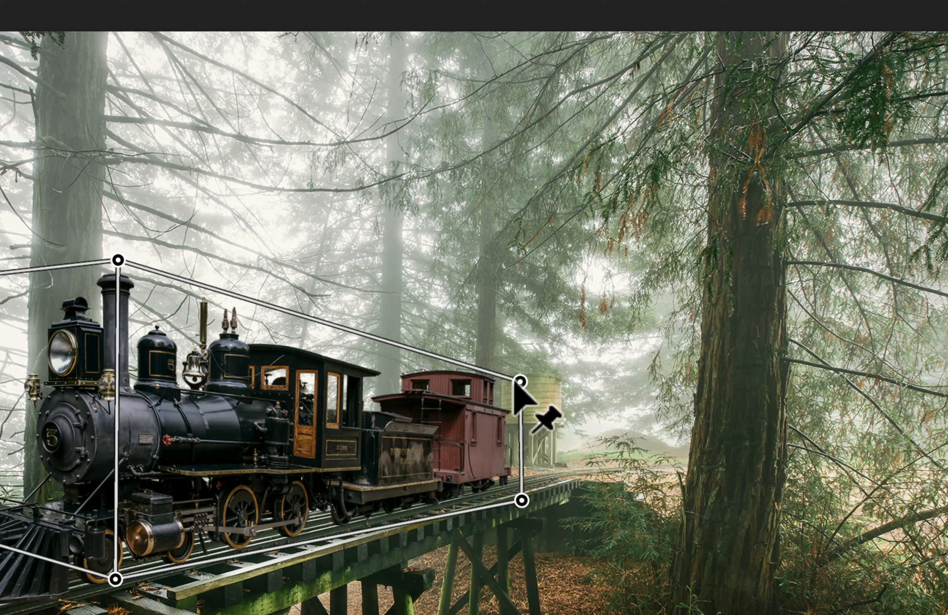
pyautogui.moveTo(519, 381); pyautogui.dragTo(527, 381)
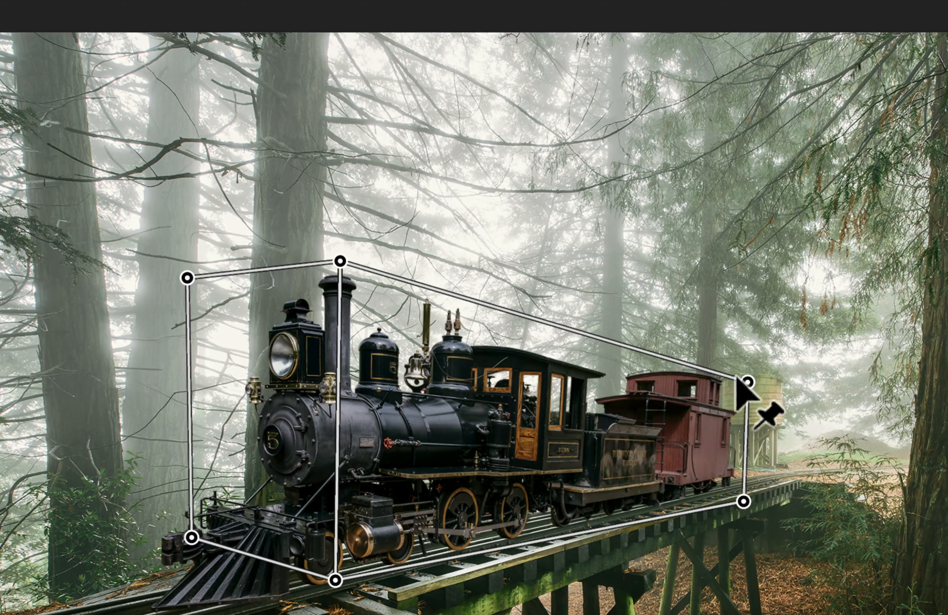
# - Adjust the rear of the train with the pin above the caboose's roof and apply the perspective warp
pyautogui.moveTo(748, 381); pyautogui.dragTo(692, 382)
pyautogui.moveTo(720, 384); pyautogui.dragTo(745, 386)
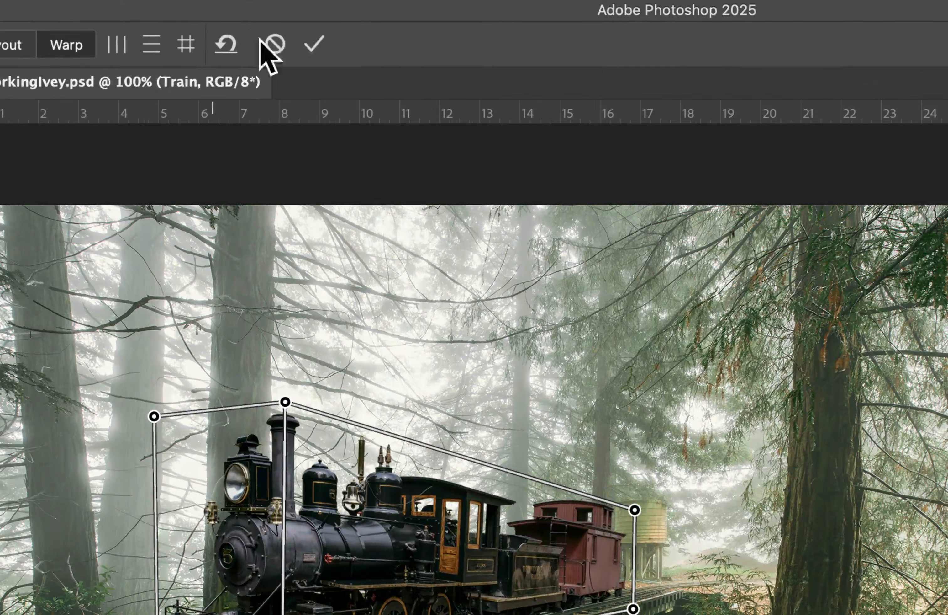
pyautogui.click(271, 52)
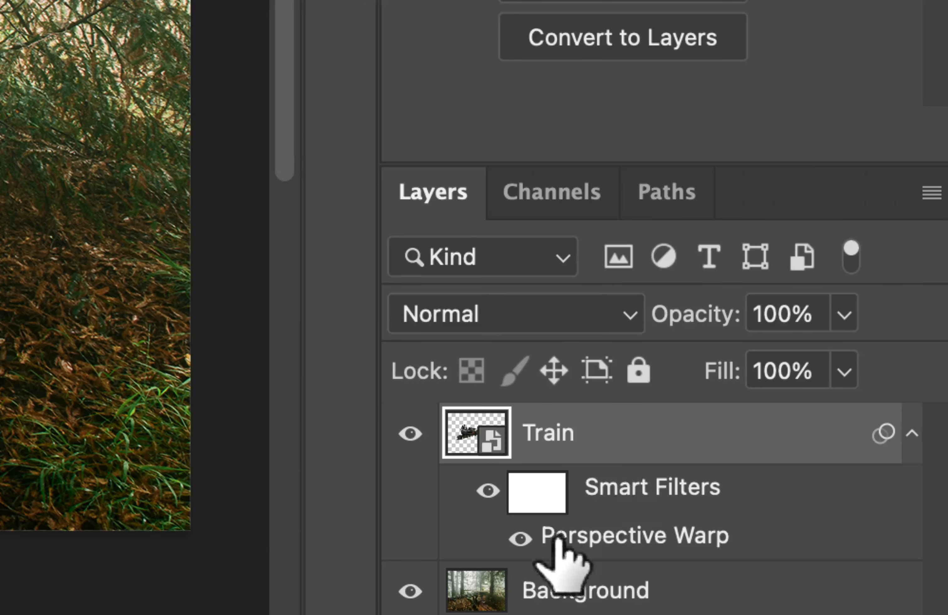
# - Reopen the Train layer's Perspective Warp smart filter to review its pins, and commit it
pyautogui.doubleClick(594, 536)
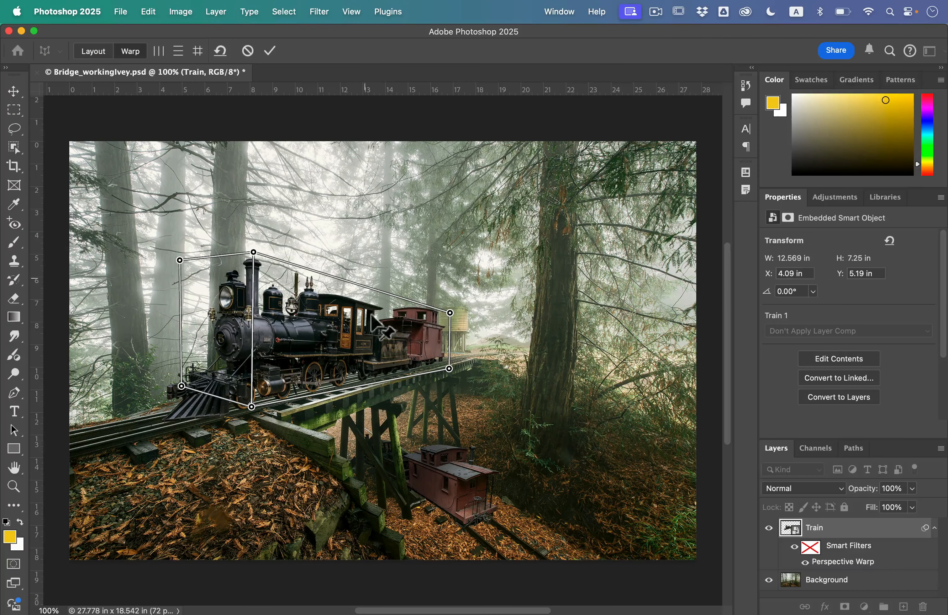
pyautogui.click(277, 55)
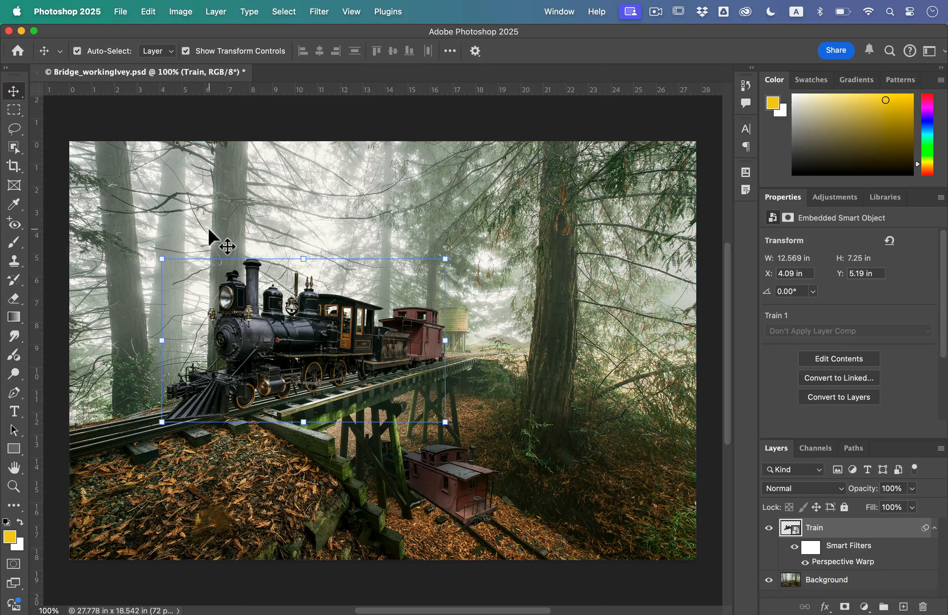
# - Save the Bridge_workingIvey.psd document and close it
pyautogui.click(121, 8)
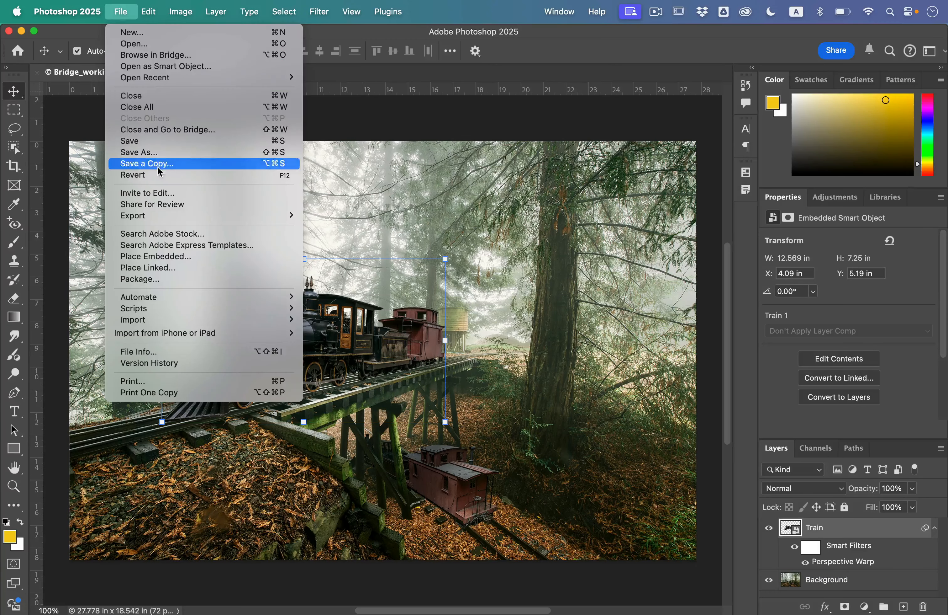
pyautogui.click(159, 141)
pyautogui.click(37, 72)
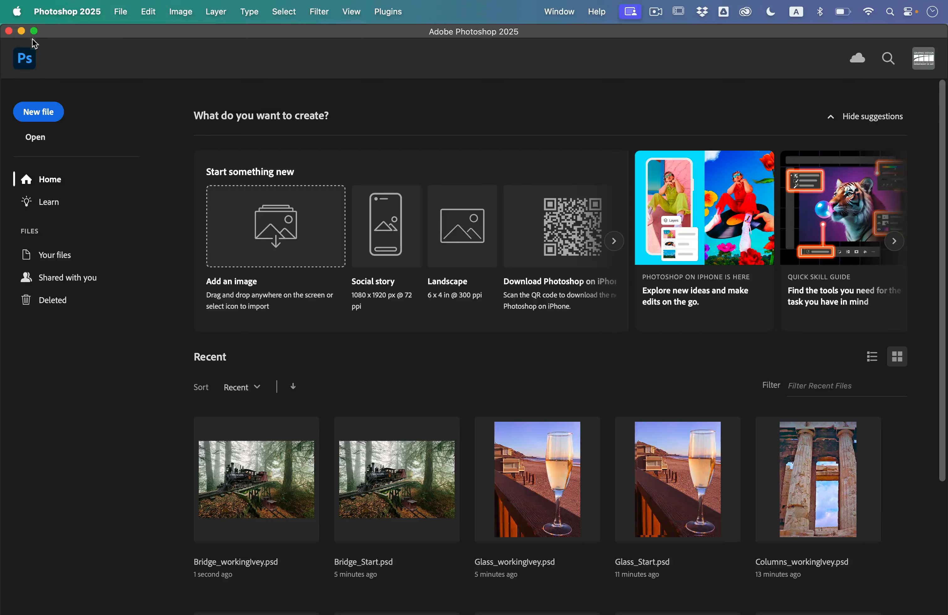
# - Minimize the Photoshop window and switch to the Lesson05 folder in Finder
pyautogui.click(21, 30)
pyautogui.click(573, 266)
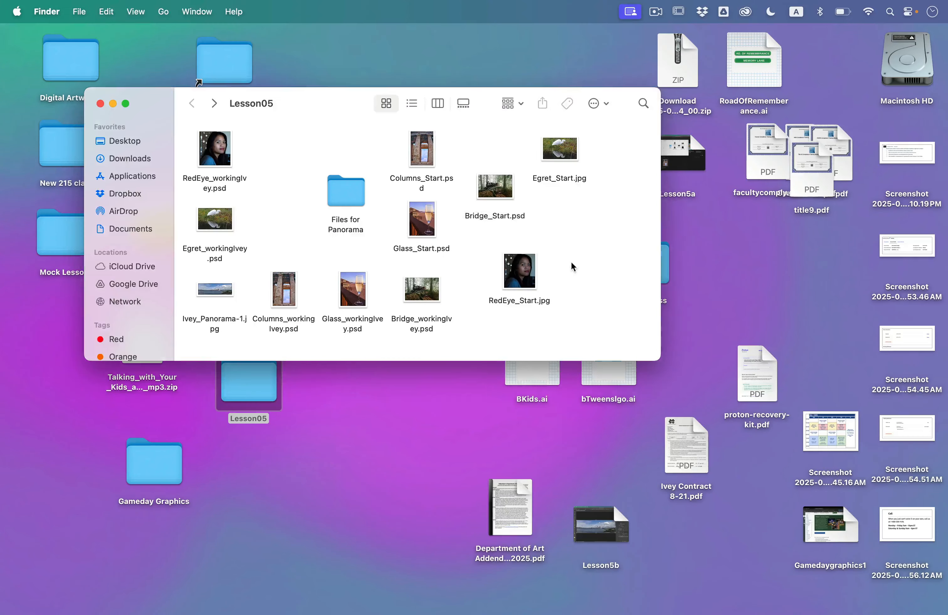